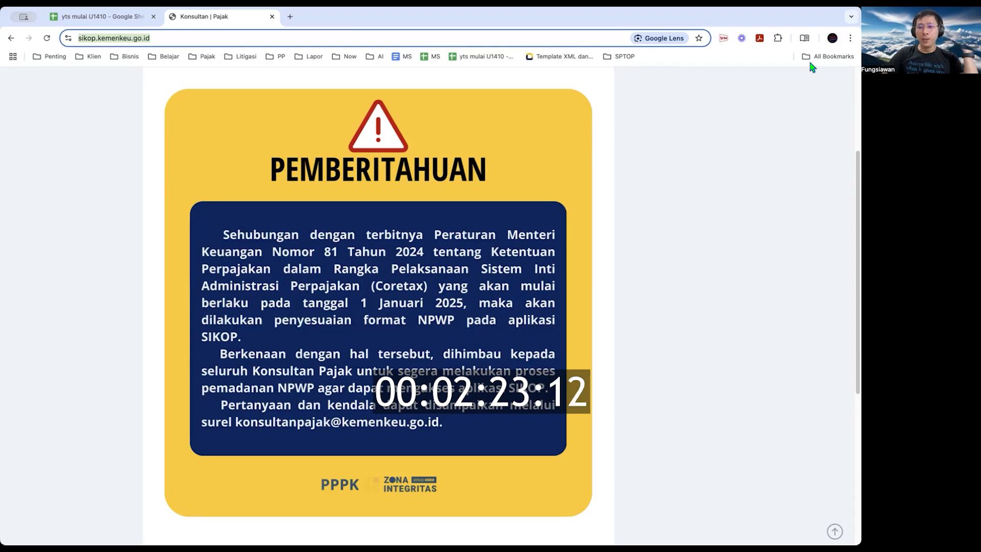
Scroll back to the top of the SIKOP home page showing the new NPWP format notice
{"action": "scroll", "coordinate": [716, 79], "scroll_direction": "up", "scroll_amount": 4}
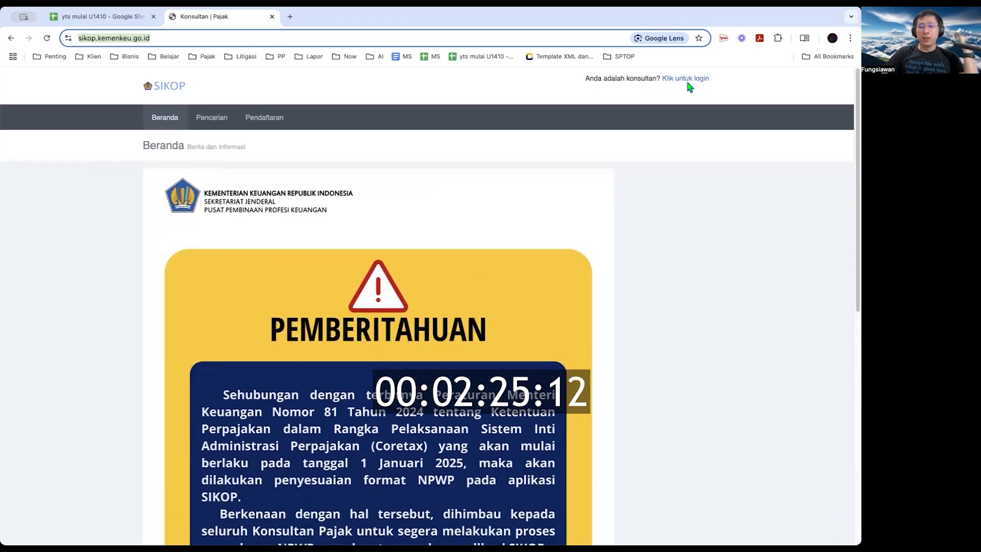
Log in as the tax consultant and scroll the Beranda dashboard to the licence level B
{"action": "left_click", "coordinate": [687, 82]}
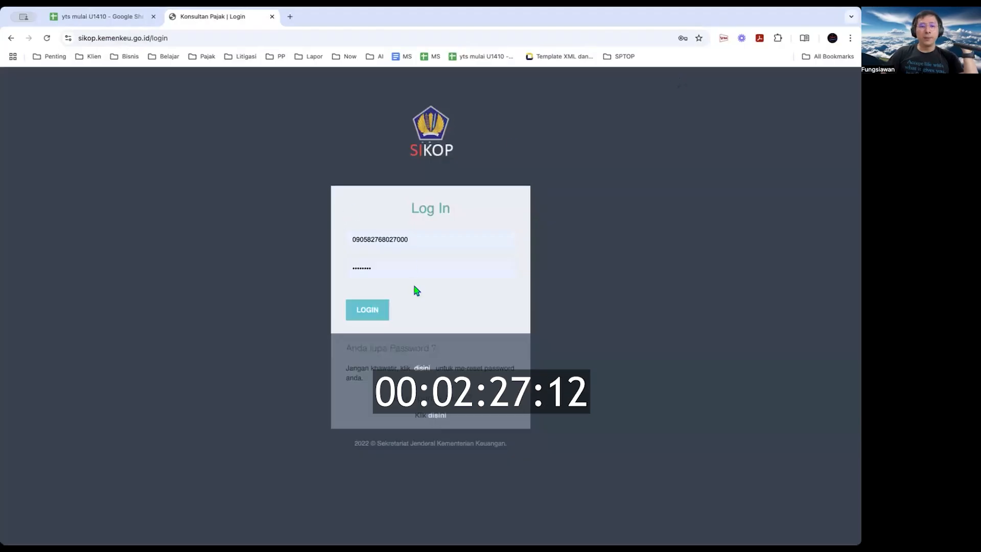
{"action": "left_click", "coordinate": [378, 310]}
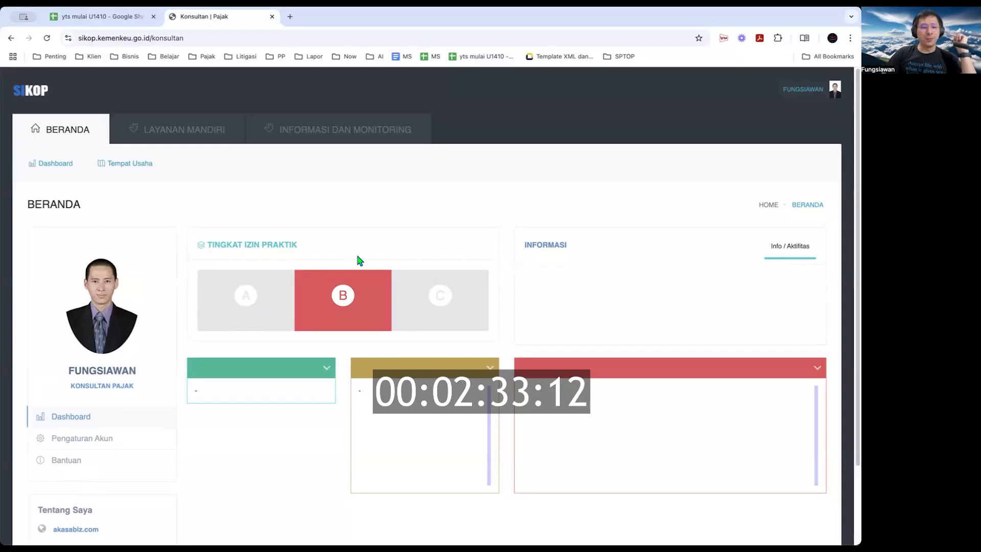
{"action": "scroll", "coordinate": [357, 261], "scroll_direction": "down", "scroll_amount": 2}
{"action": "scroll", "coordinate": [283, 158], "scroll_direction": "down", "scroll_amount": 1}
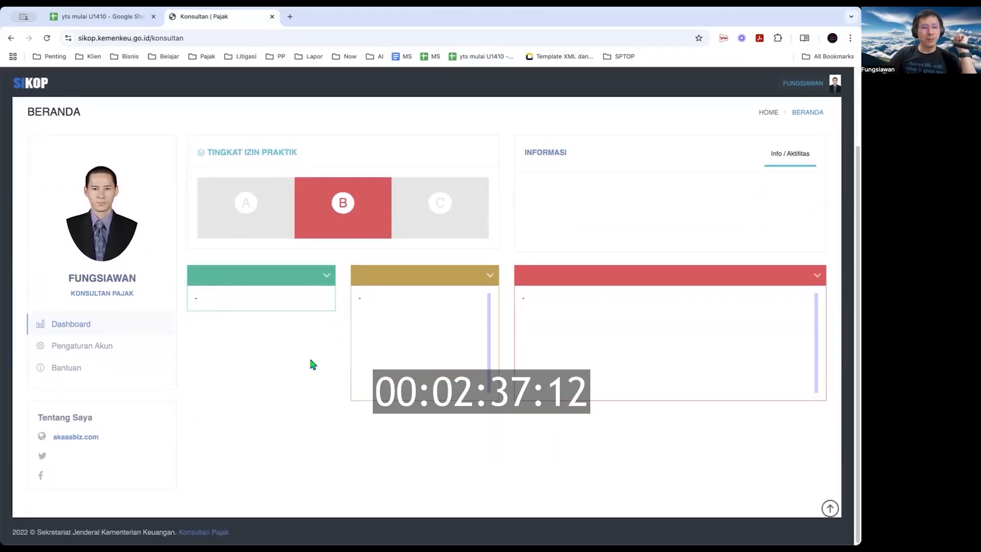
Review the Akun Profil details, including licence status AKTIF, then return to the dashboard
{"action": "left_click", "coordinate": [95, 342]}
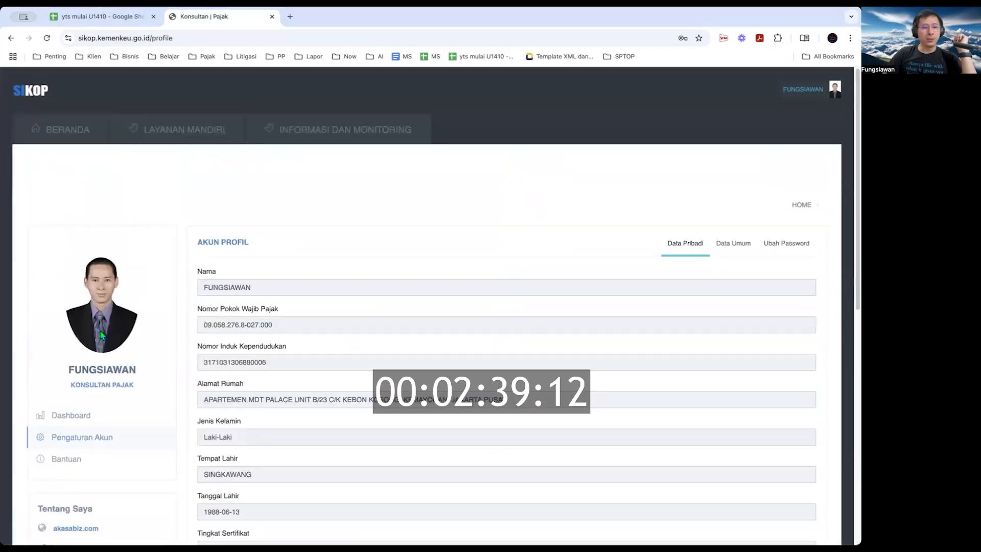
{"action": "scroll", "coordinate": [170, 383], "scroll_direction": "down", "scroll_amount": 5}
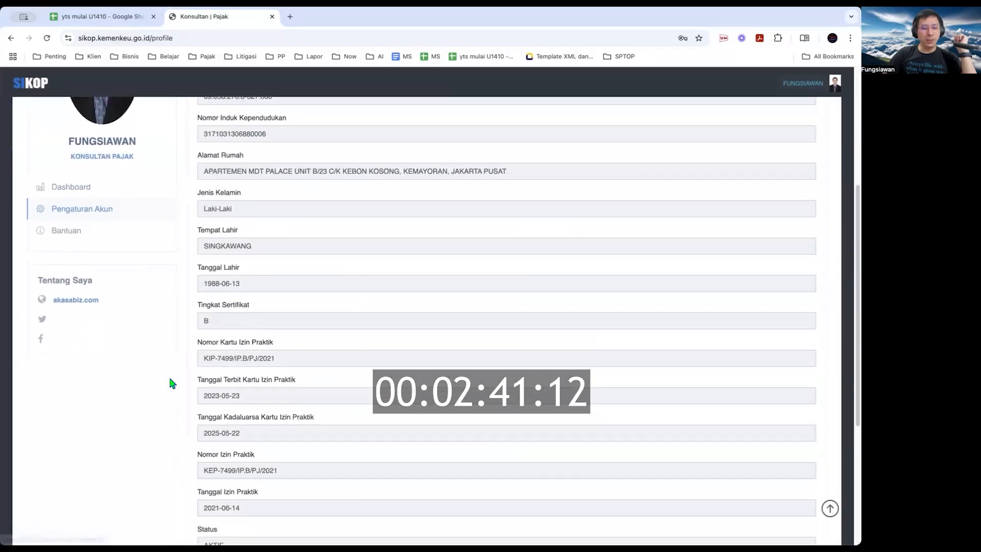
{"action": "scroll", "coordinate": [170, 382], "scroll_direction": "down", "scroll_amount": 2}
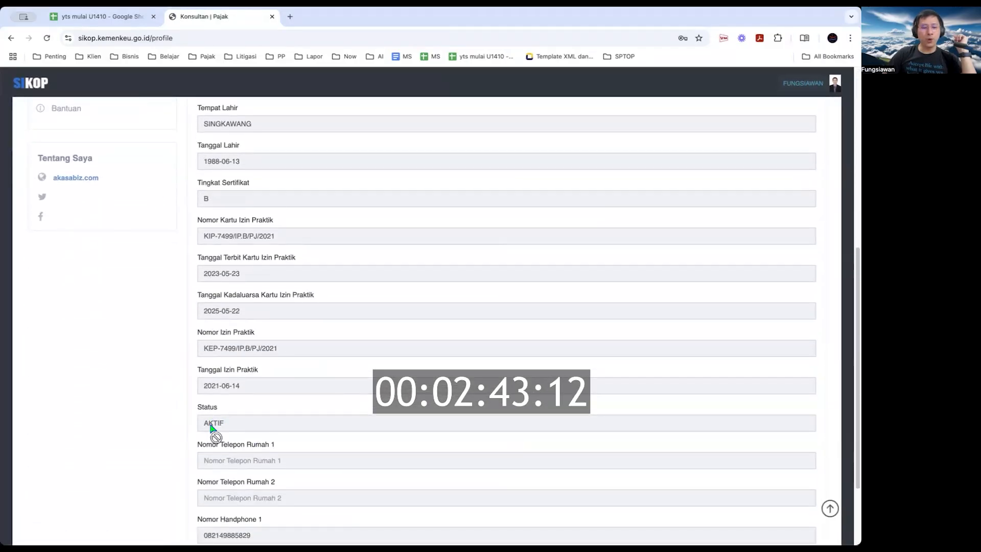
{"action": "scroll", "coordinate": [230, 446], "scroll_direction": "down", "scroll_amount": 2}
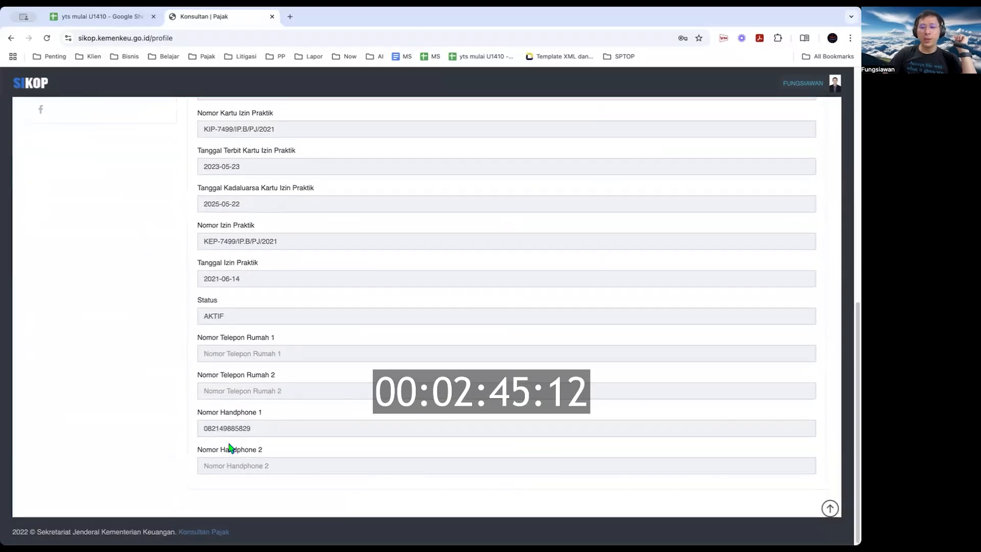
{"action": "scroll", "coordinate": [229, 446], "scroll_direction": "up", "scroll_amount": 9}
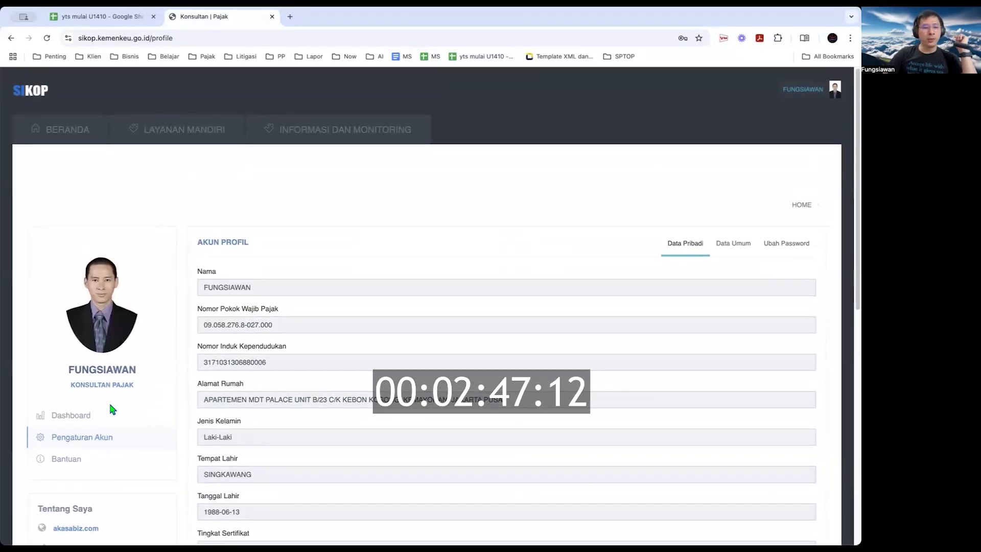
{"action": "scroll", "coordinate": [350, 404], "scroll_direction": "down", "scroll_amount": 10}
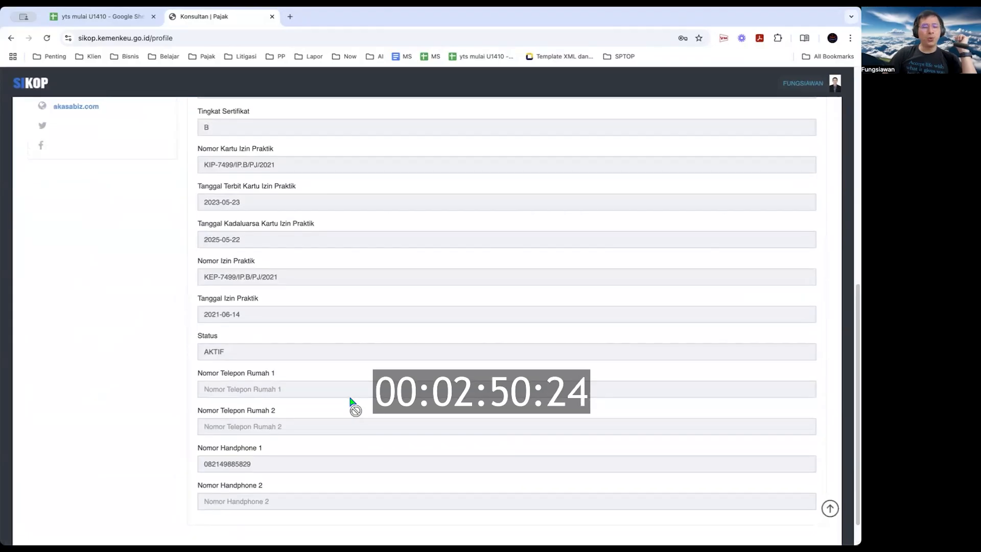
{"action": "scroll", "coordinate": [350, 405], "scroll_direction": "up", "scroll_amount": 5}
{"action": "left_click", "coordinate": [87, 261]}
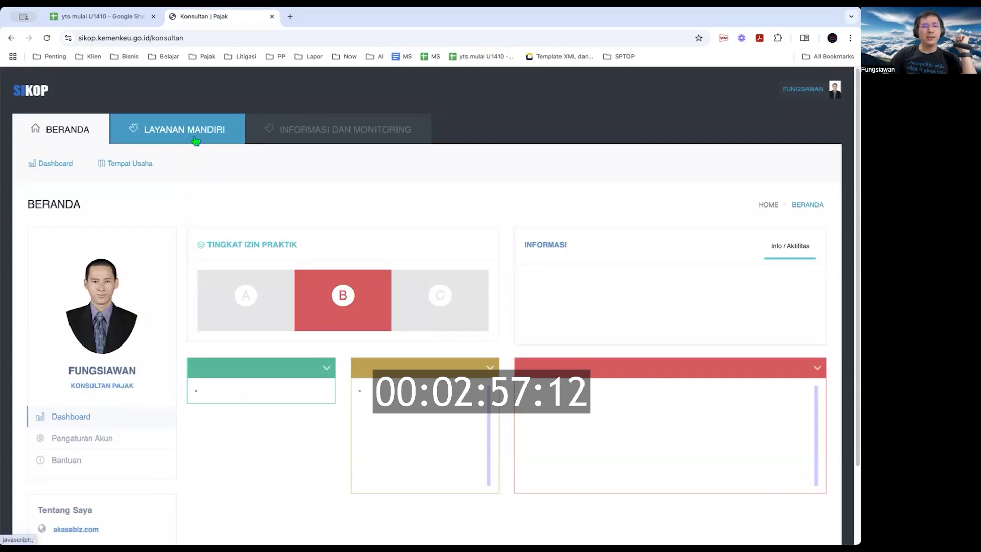
Reload the dashboard and show the Informasi dan Monitoring options, including Daftar Laporan Tahunan
{"action": "left_click", "coordinate": [179, 136]}
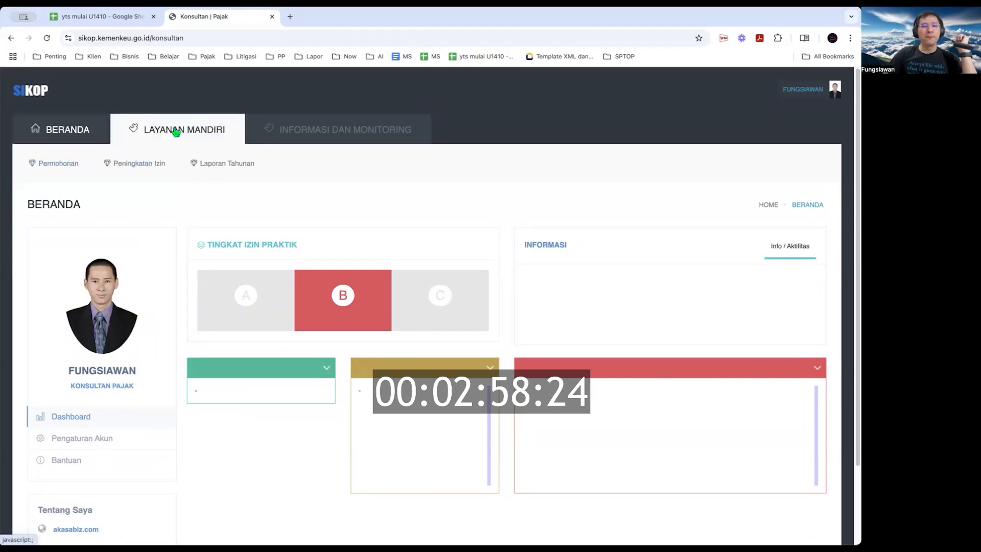
{"action": "left_click", "coordinate": [344, 132]}
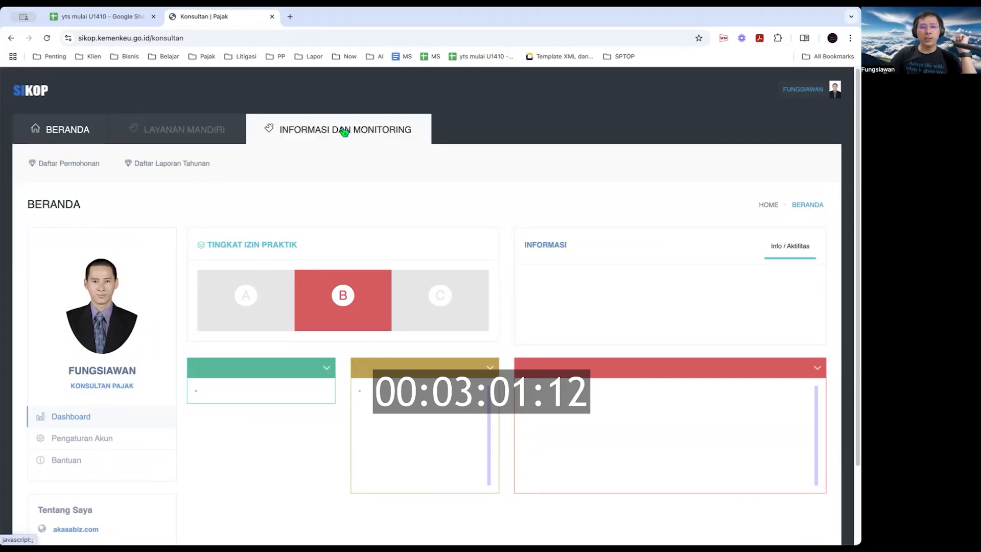
{"action": "left_click", "coordinate": [176, 131]}
{"action": "left_click", "coordinate": [307, 131]}
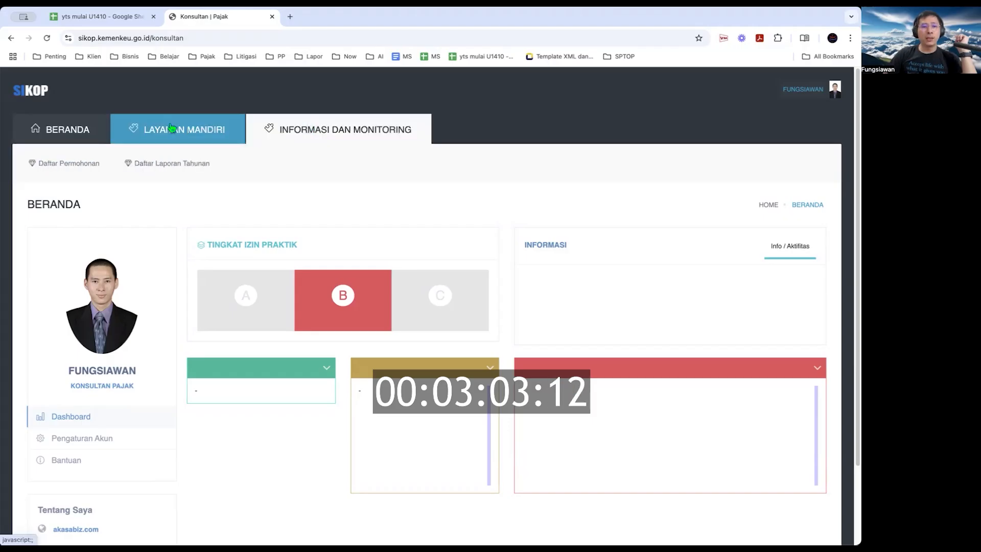
{"action": "left_click", "coordinate": [49, 39]}
{"action": "left_click", "coordinate": [342, 134]}
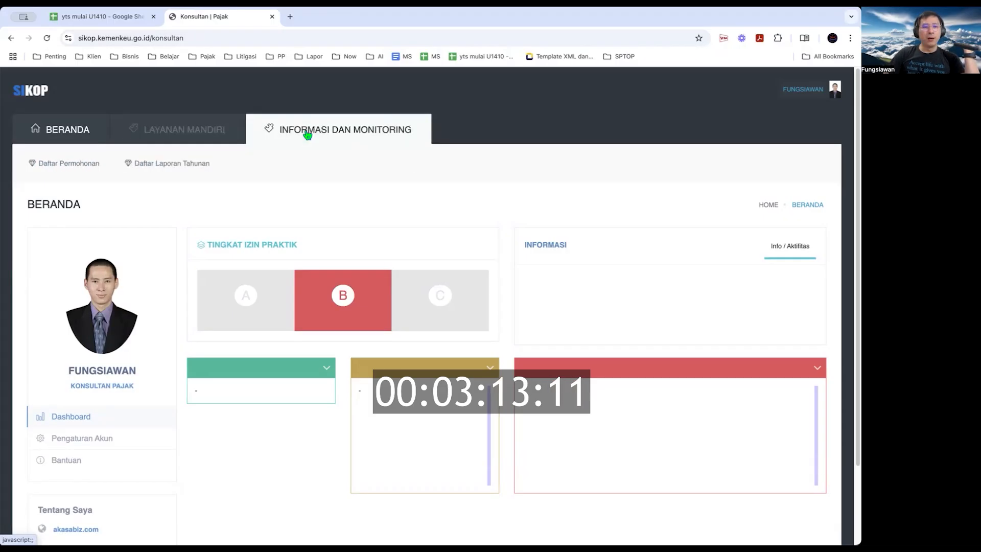
Review the 2019–2023 annual reports in Daftar Laporan Tahunan, then switch to Layanan Mandiri
{"action": "left_click", "coordinate": [165, 171]}
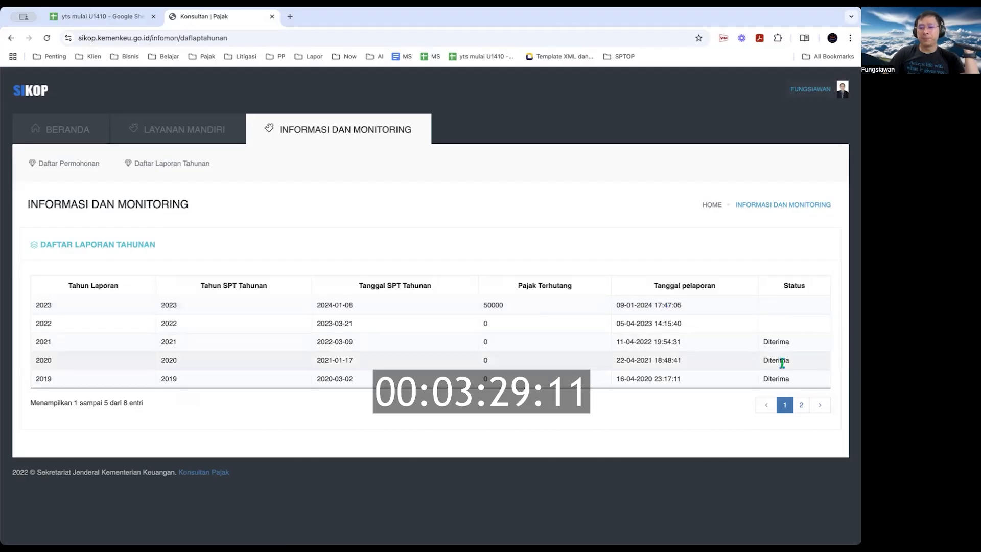
{"action": "double_click", "coordinate": [768, 341]}
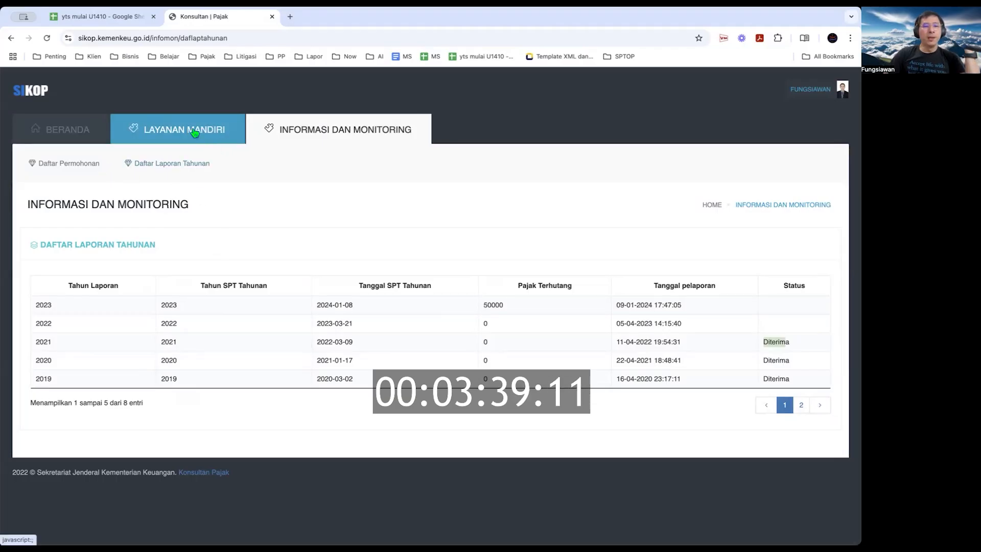
{"action": "left_click", "coordinate": [175, 128]}
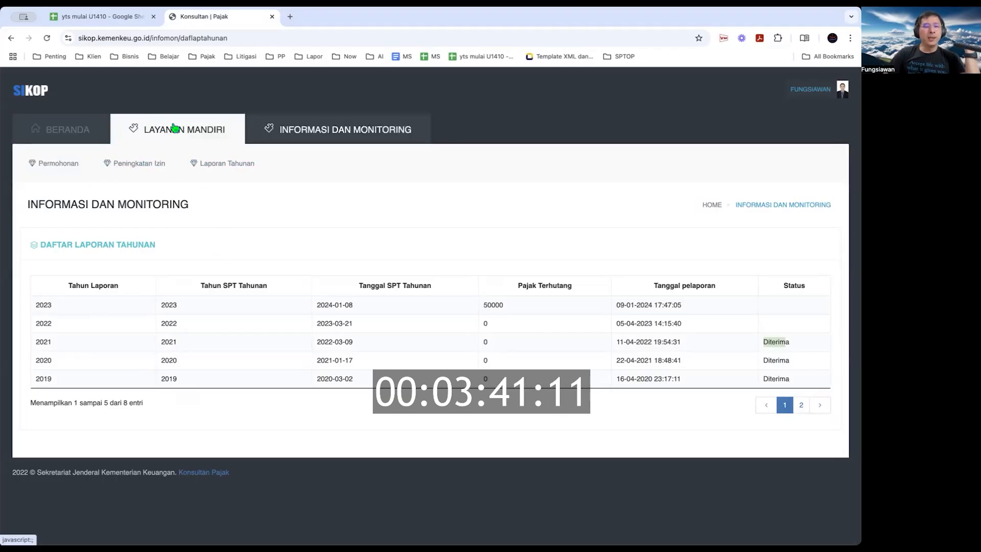
Open the Laporan Tahunan filing page and change Tahun Laporan from 2025 to 2024
{"action": "left_click", "coordinate": [231, 164]}
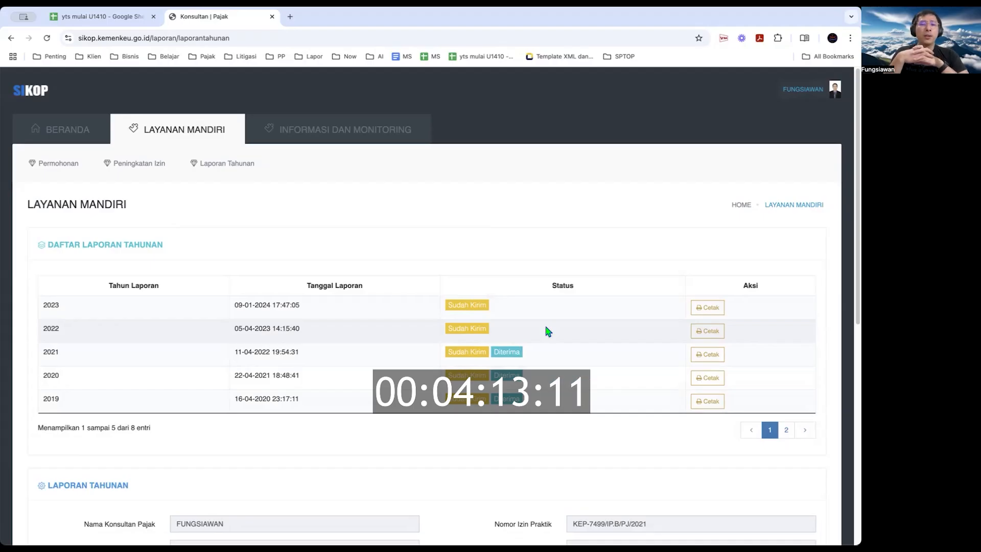
{"action": "scroll", "coordinate": [546, 329], "scroll_direction": "down", "scroll_amount": 3}
{"action": "scroll", "coordinate": [524, 236], "scroll_direction": "up", "scroll_amount": 3}
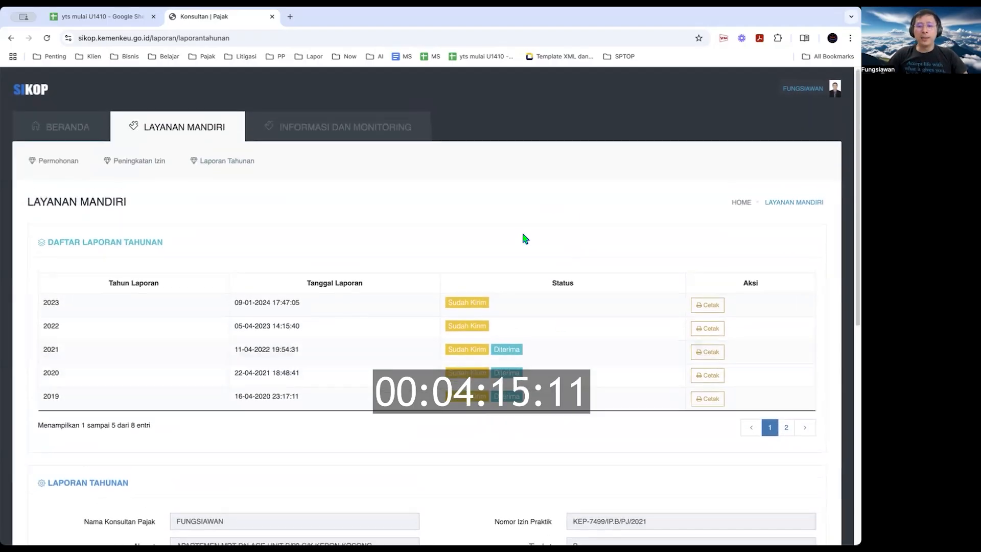
{"action": "scroll", "coordinate": [514, 337], "scroll_direction": "down", "scroll_amount": 5}
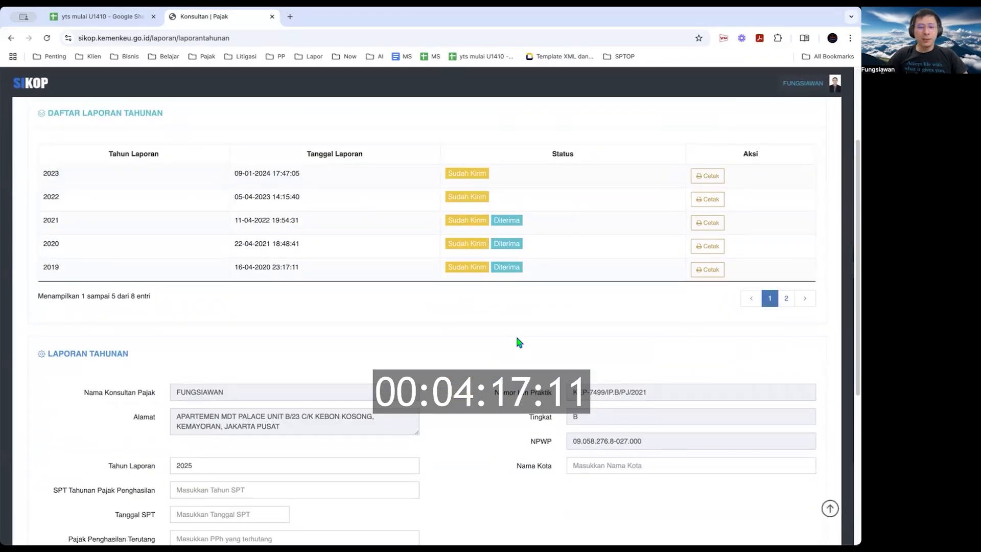
{"action": "scroll", "coordinate": [517, 338], "scroll_direction": "down", "scroll_amount": 2}
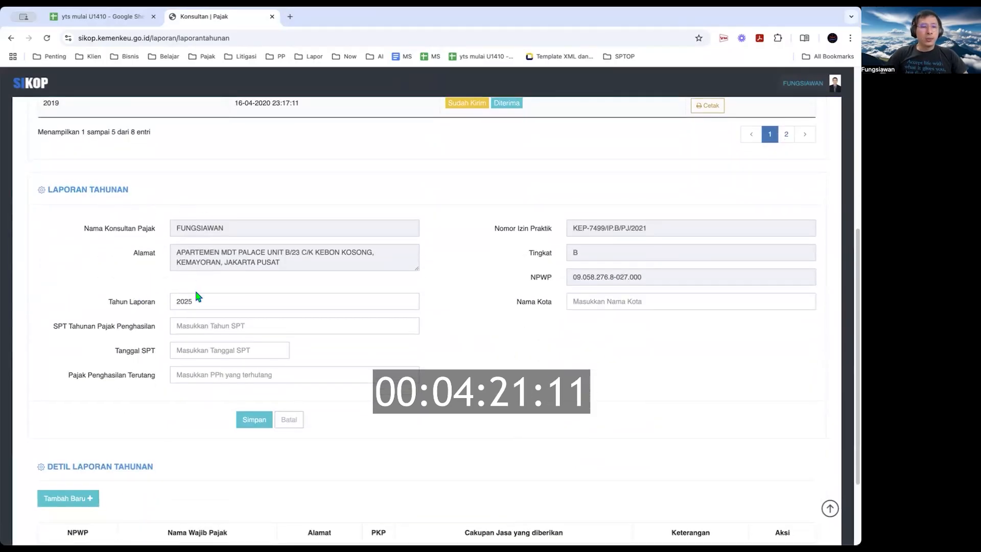
{"action": "scroll", "coordinate": [198, 286], "scroll_direction": "up", "scroll_amount": 4}
{"action": "scroll", "coordinate": [199, 297], "scroll_direction": "up", "scroll_amount": 2}
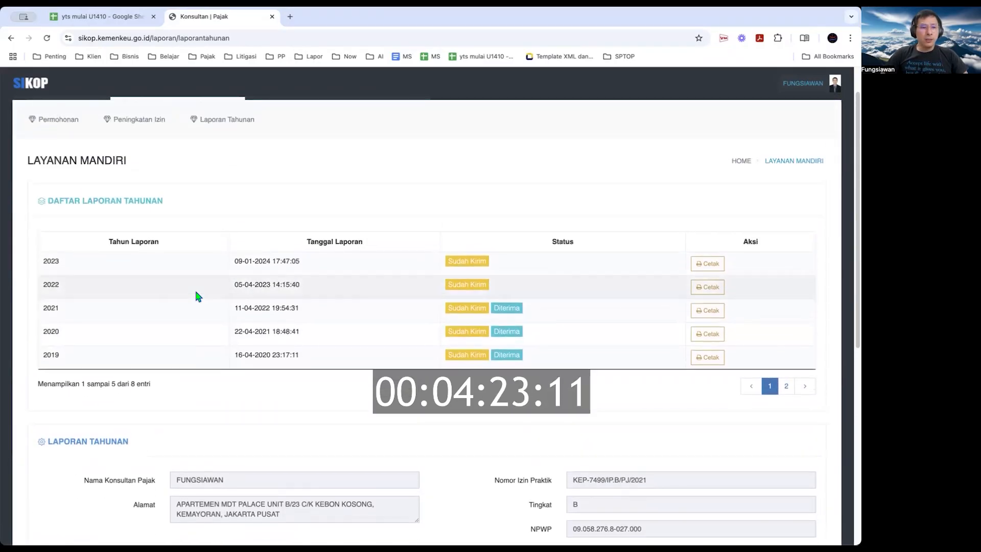
{"action": "scroll", "coordinate": [197, 293], "scroll_direction": "down", "scroll_amount": 5}
{"action": "scroll", "coordinate": [225, 358], "scroll_direction": "up", "scroll_amount": 1}
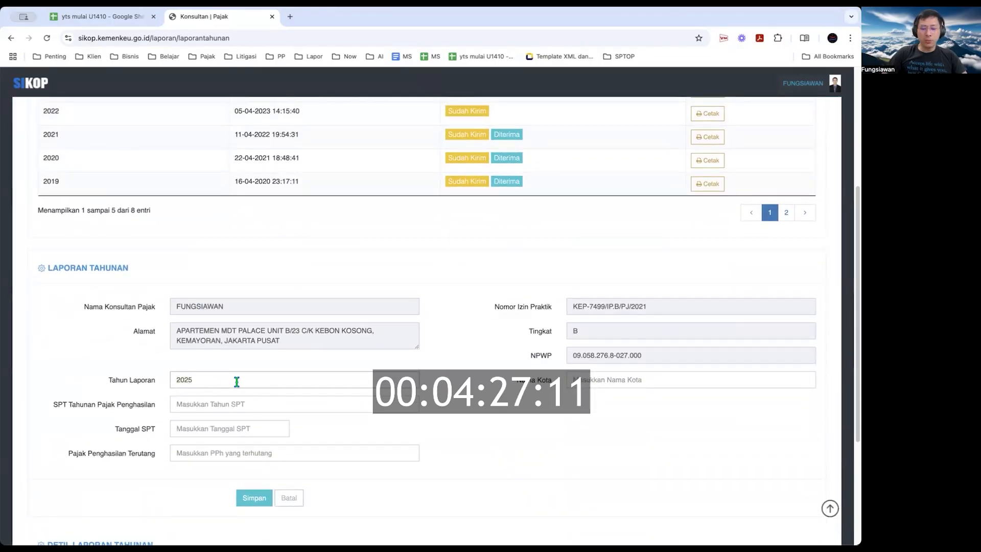
{"action": "type", "text": "4"}
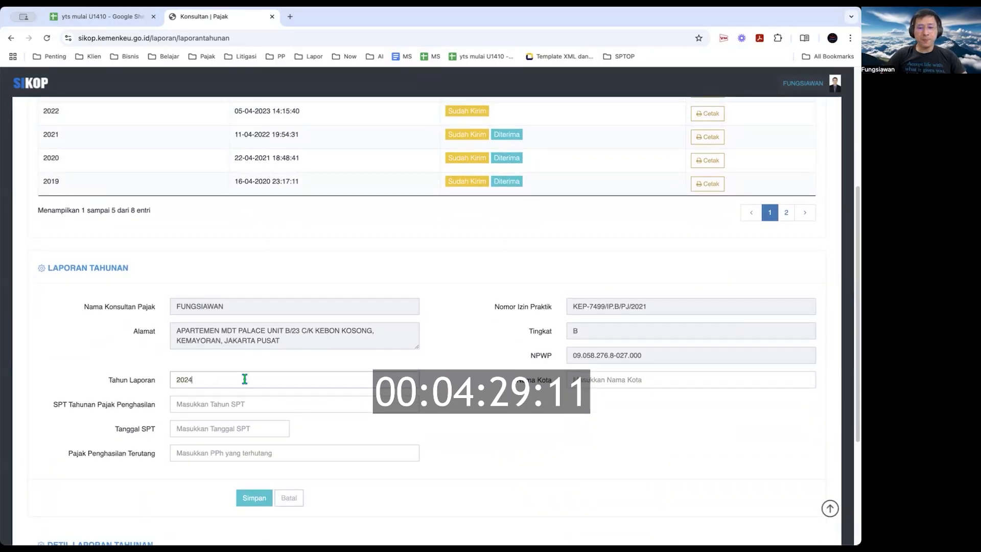
Enter Jakarta as the letter city, SPT Tahunan 2024 and Tanggal SPT 11-03-2025
{"action": "left_click", "coordinate": [582, 378]}
{"action": "type", "text": "Jakarta"}
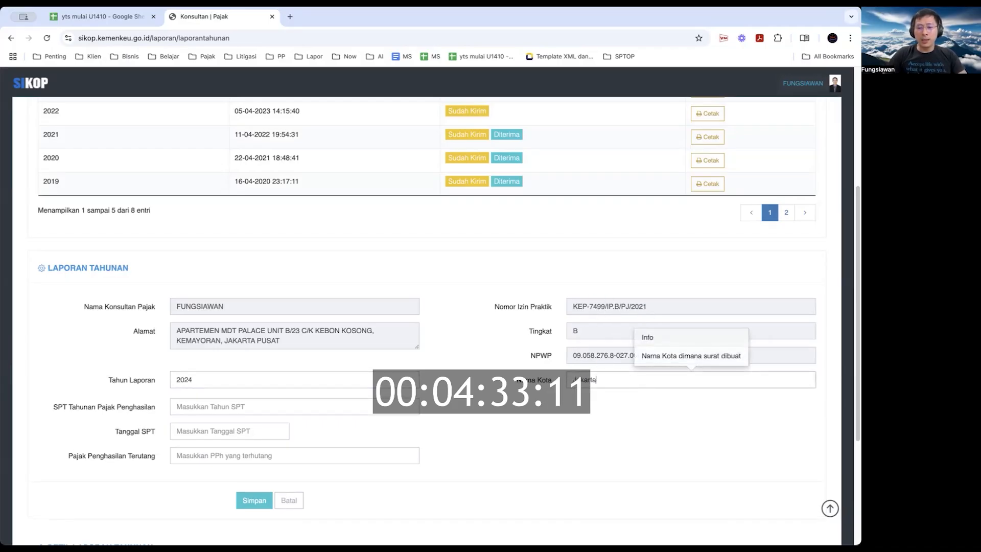
{"action": "left_click", "coordinate": [256, 407]}
{"action": "type", "text": "2024"}
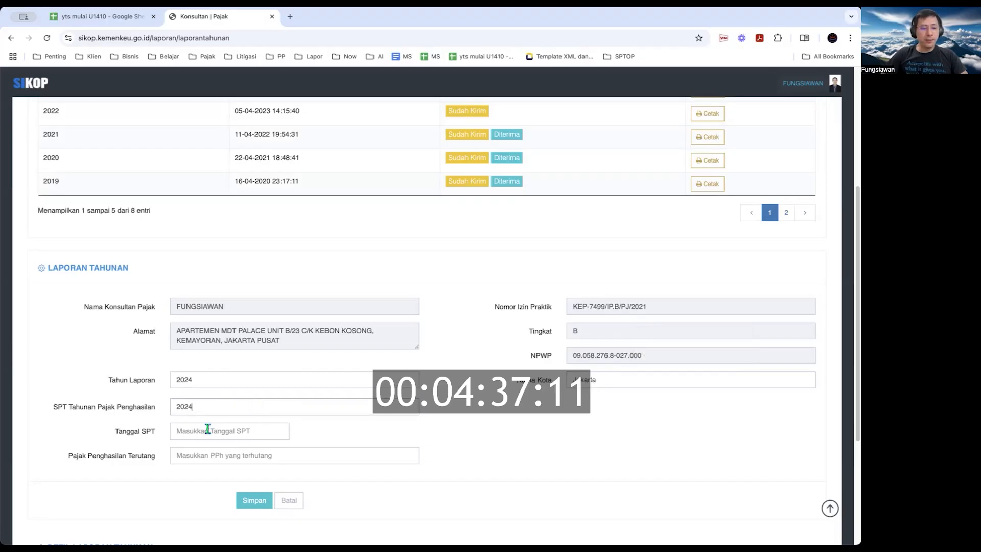
{"action": "left_click", "coordinate": [199, 434]}
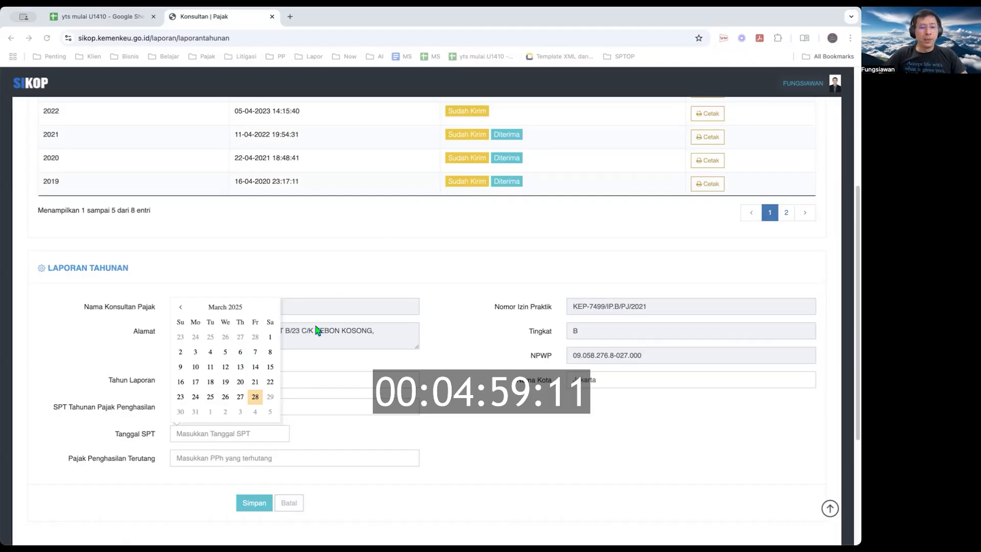
{"action": "left_click", "coordinate": [210, 367]}
{"action": "left_click", "coordinate": [318, 440]}
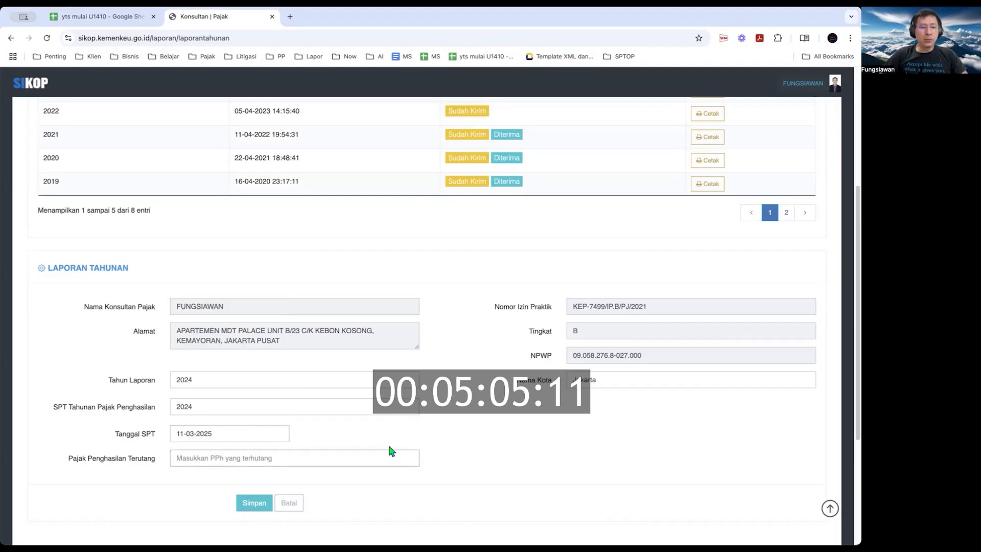
Enter 50000 as Pajak Penghasilan Terutang and scroll down to the Simpan button
{"action": "key", "text": "super+Tab"}
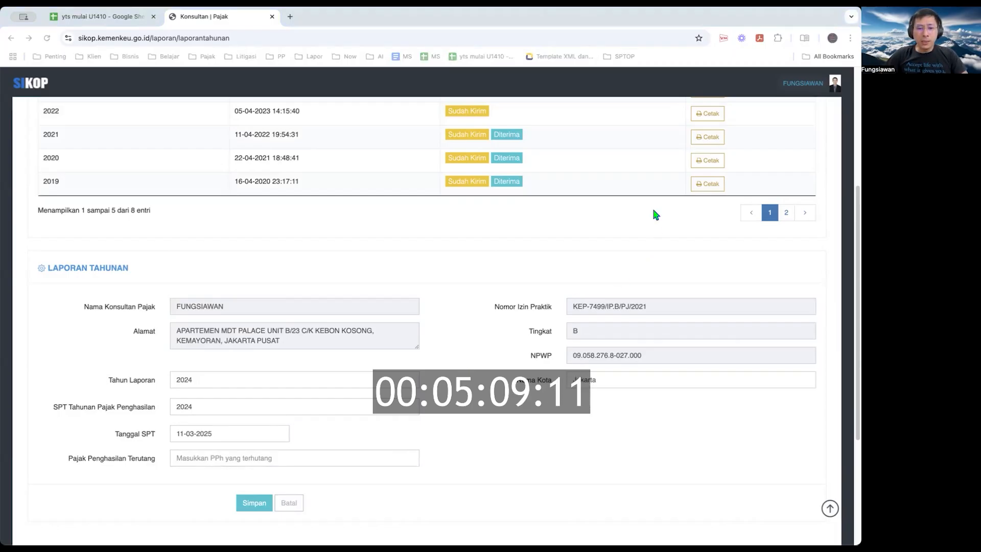
{"action": "left_click", "coordinate": [278, 460]}
{"action": "type", "text": "50000"}
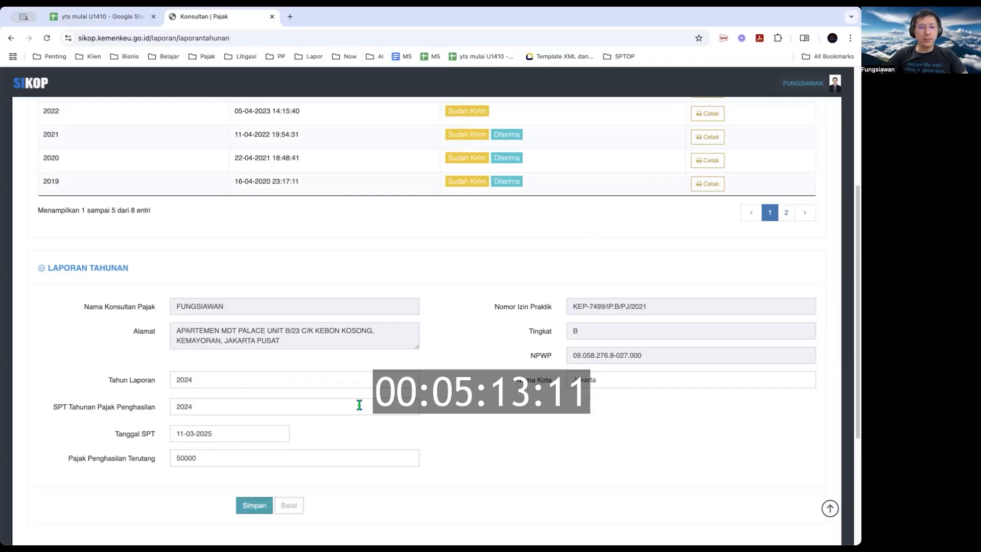
{"action": "scroll", "coordinate": [359, 403], "scroll_direction": "down", "scroll_amount": 3}
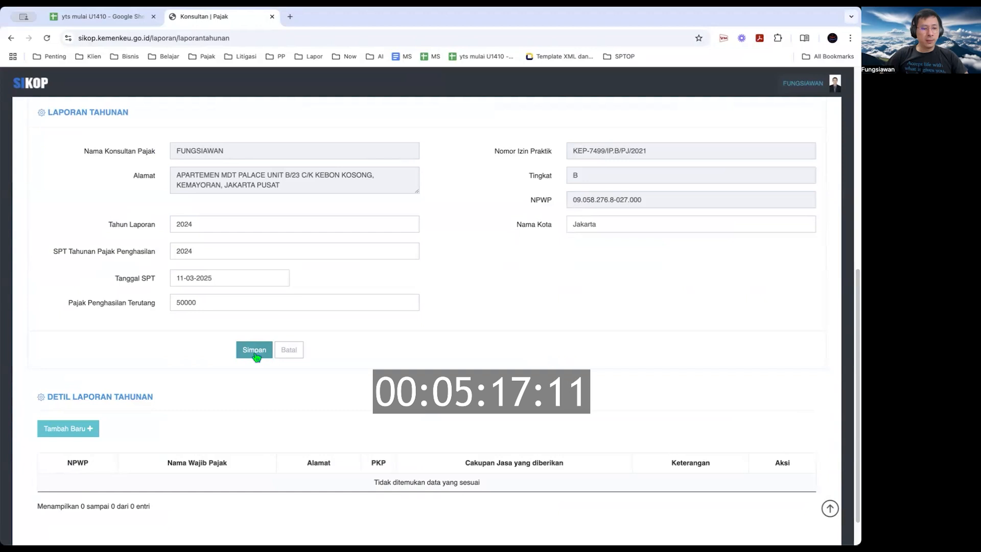
Save the 2024 annual report and confirm the success message
{"action": "left_click", "coordinate": [254, 353]}
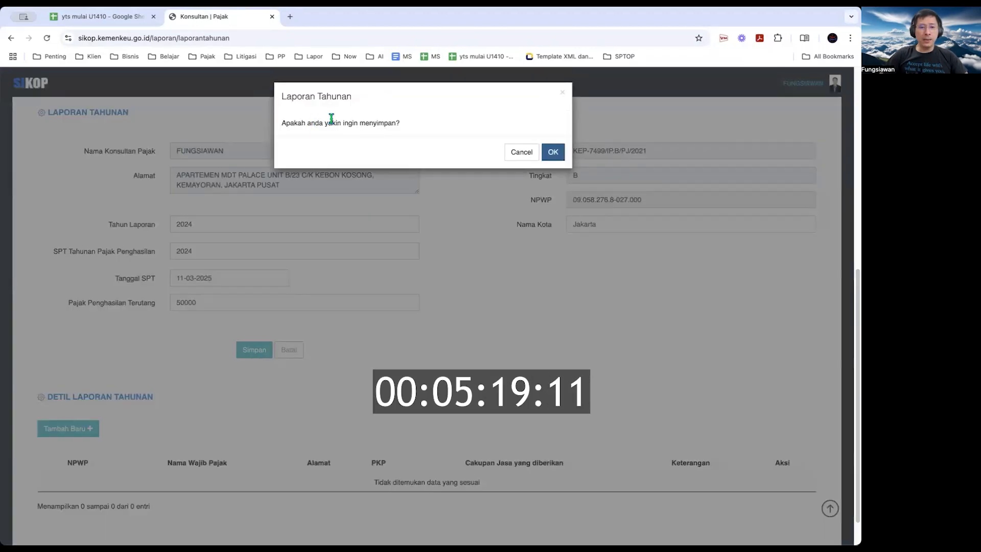
{"action": "left_click_drag", "start_coordinate": [330, 118], "coordinate": [554, 152]}
{"action": "left_click", "coordinate": [554, 151]}
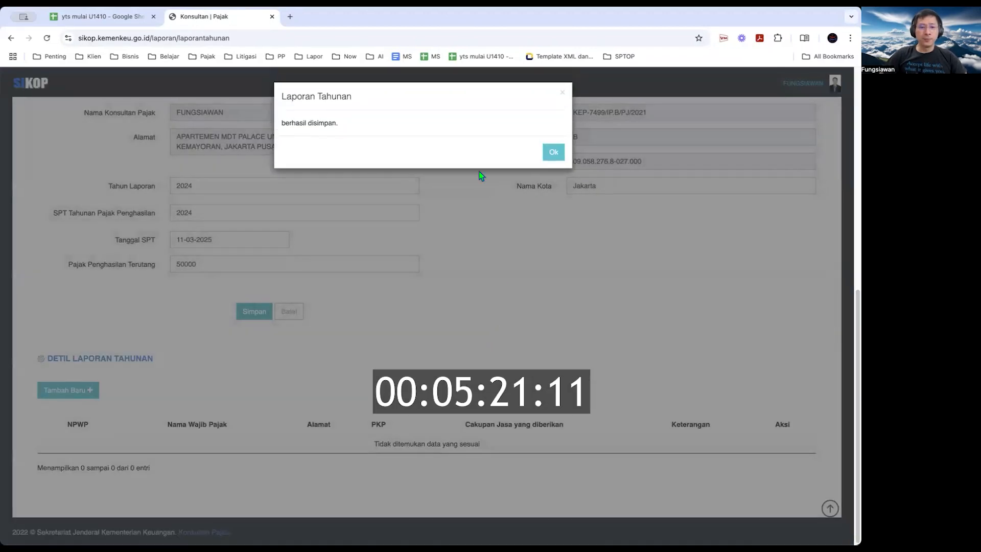
{"action": "left_click", "coordinate": [553, 150]}
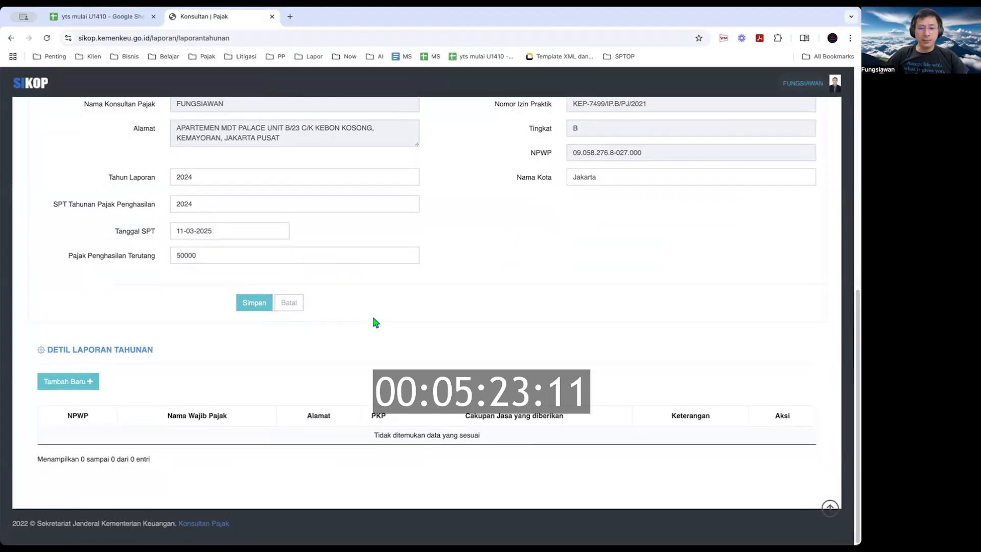
Check the 2024 report is listed as Belum Kirim and start a new client detail row
{"action": "scroll", "coordinate": [375, 322], "scroll_direction": "up", "scroll_amount": 5}
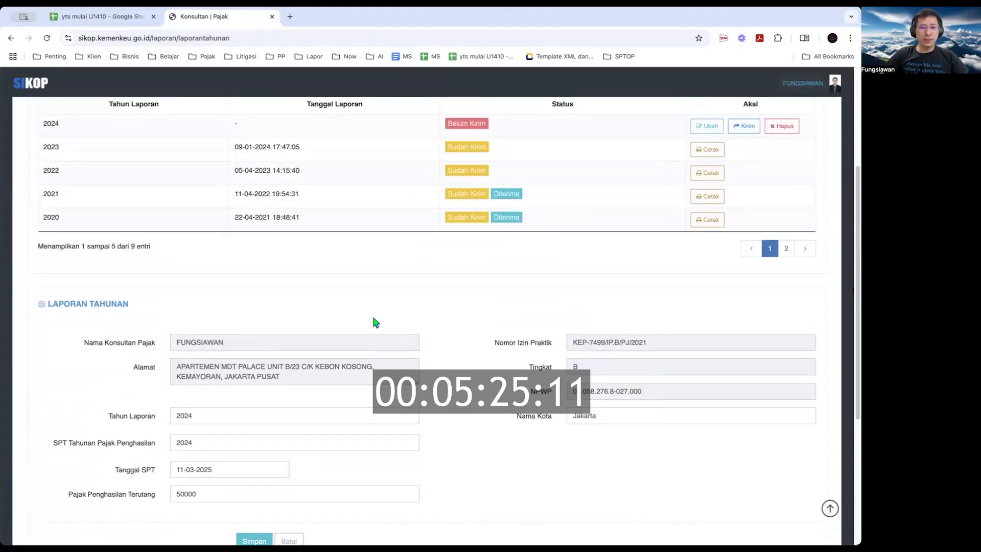
{"action": "scroll", "coordinate": [373, 319], "scroll_direction": "up", "scroll_amount": 4}
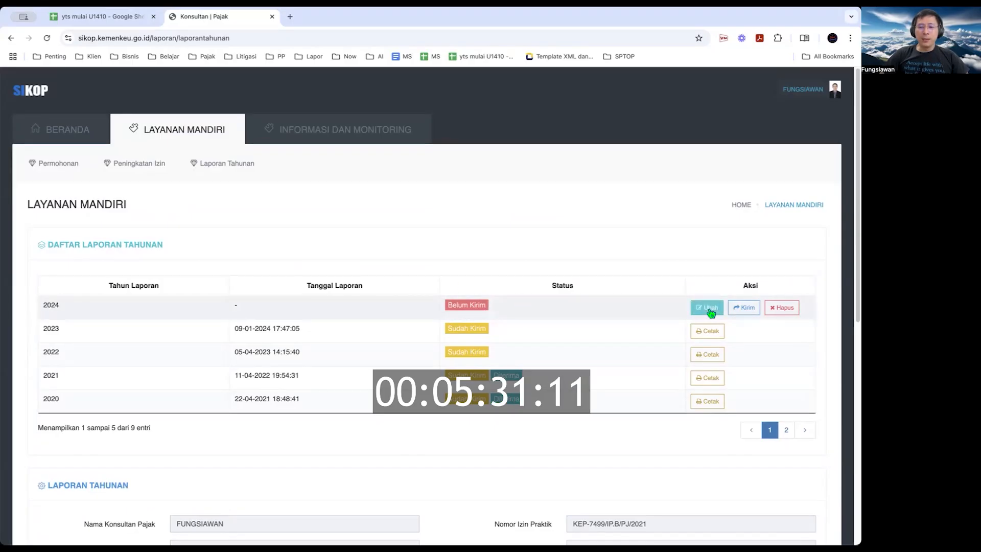
{"action": "scroll", "coordinate": [573, 427], "scroll_direction": "down", "scroll_amount": 3}
{"action": "scroll", "coordinate": [574, 427], "scroll_direction": "down", "scroll_amount": 5}
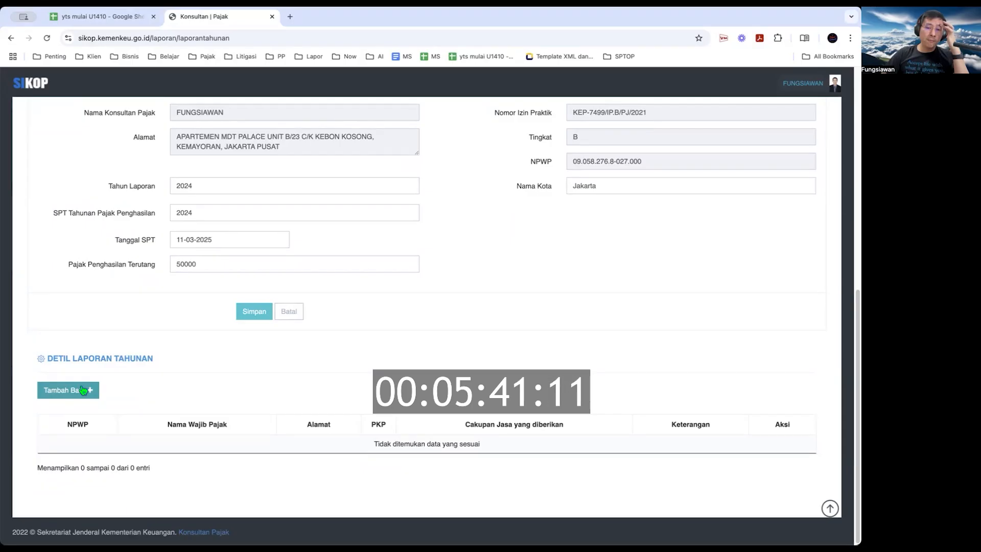
{"action": "left_click", "coordinate": [81, 389]}
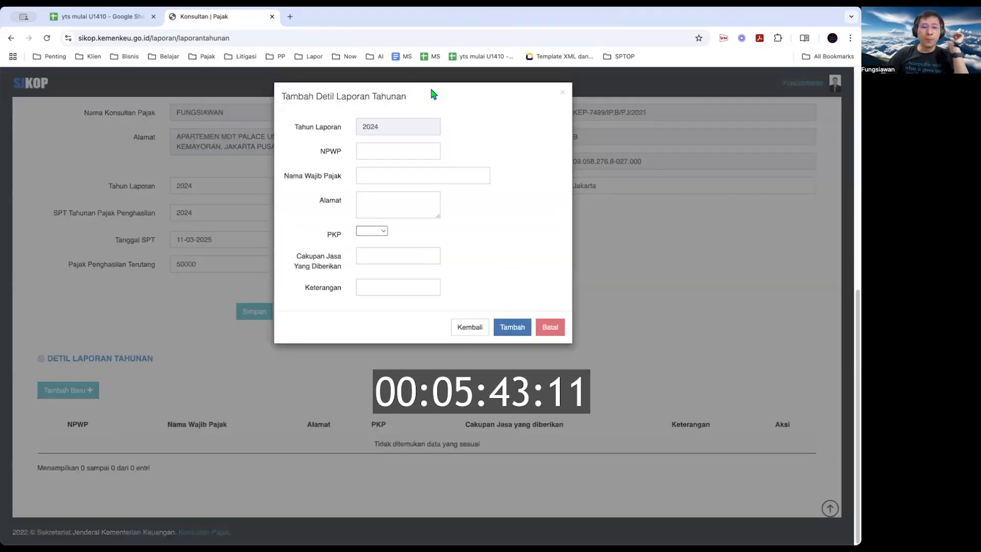
Paste the client's NPWP and enter the taxpayer's name and address
{"action": "left_click", "coordinate": [402, 146]}
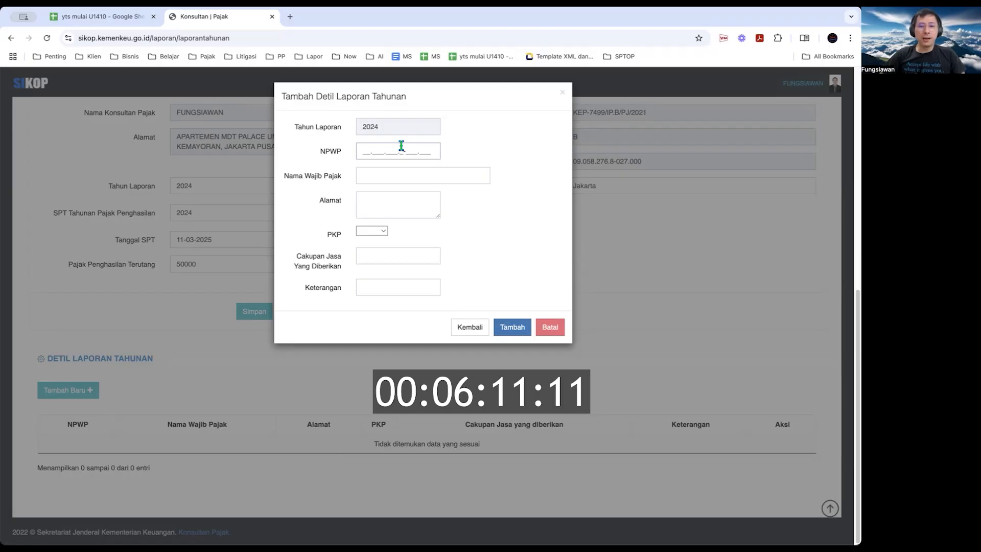
{"action": "left_click", "coordinate": [394, 182]}
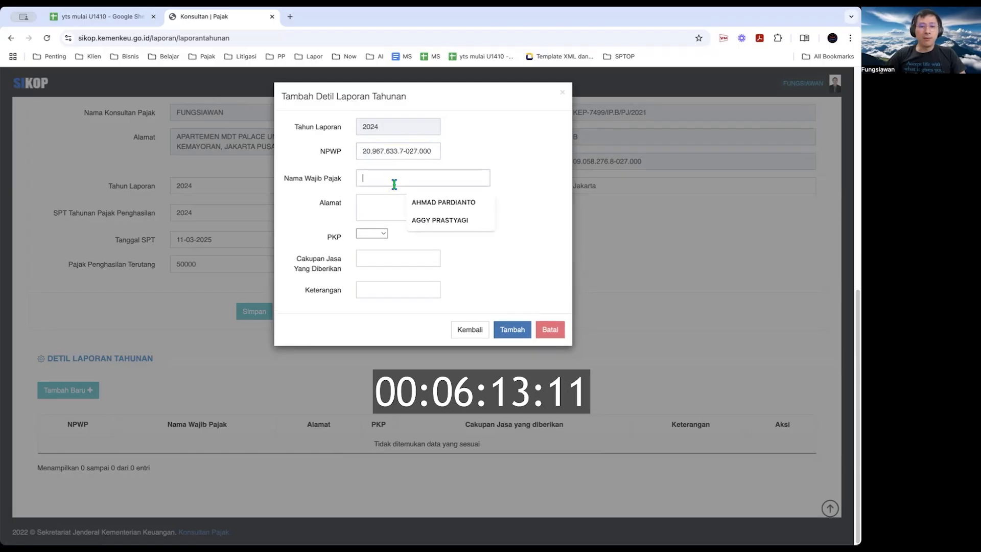
{"action": "key", "text": "Tab"}
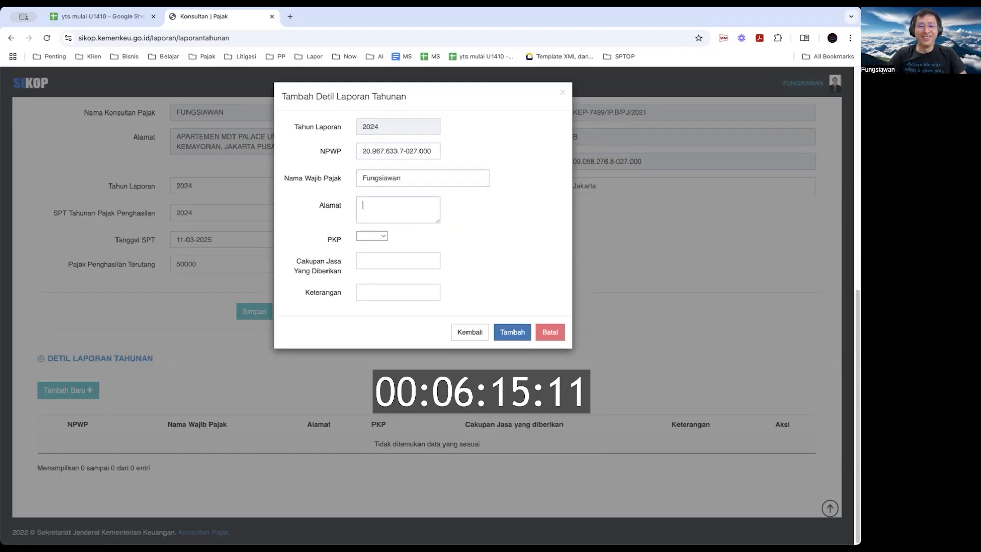
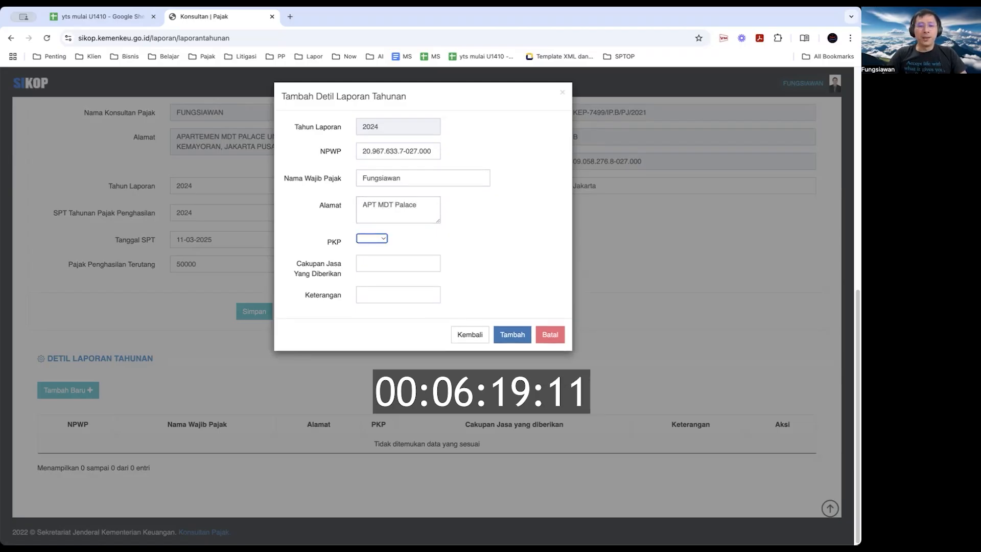
Set PKP to TIDAK, Cakupan Jasa and Keterangan to konsultasi perpajakan, and submit
{"action": "left_click", "coordinate": [384, 238]}
{"action": "left_click", "coordinate": [383, 251]}
{"action": "left_click", "coordinate": [397, 265]}
{"action": "left_click", "coordinate": [420, 287]}
{"action": "left_click", "coordinate": [385, 296]}
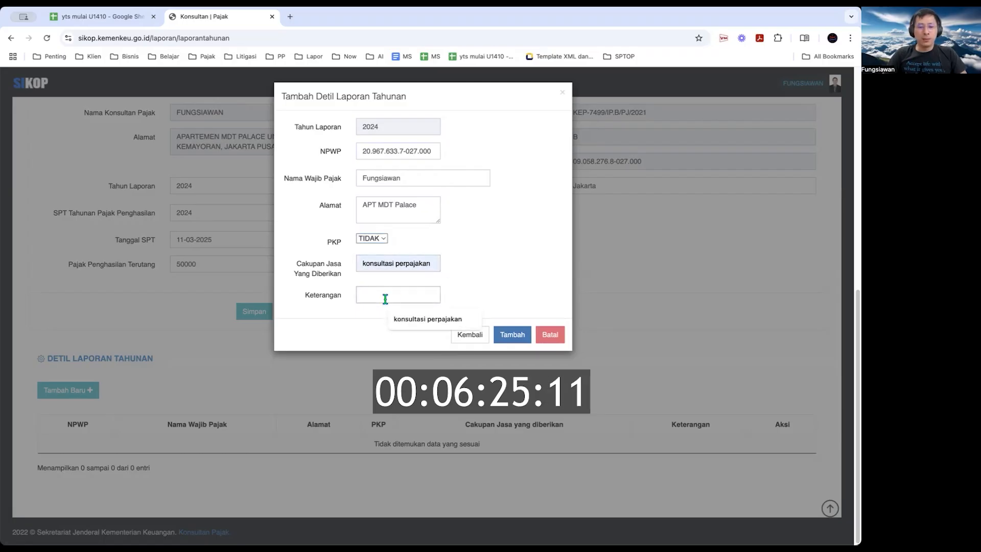
{"action": "left_click", "coordinate": [453, 313]}
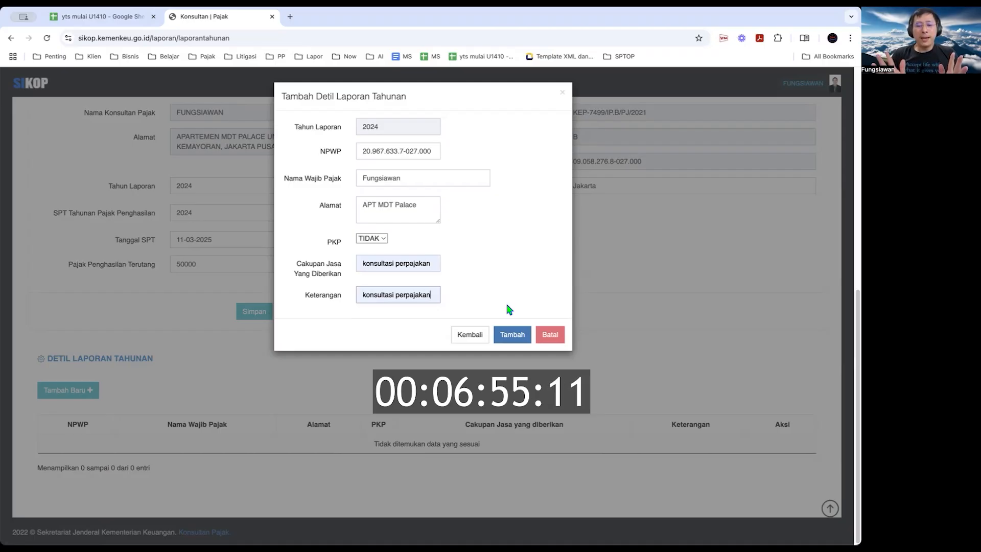
{"action": "left_click", "coordinate": [507, 330]}
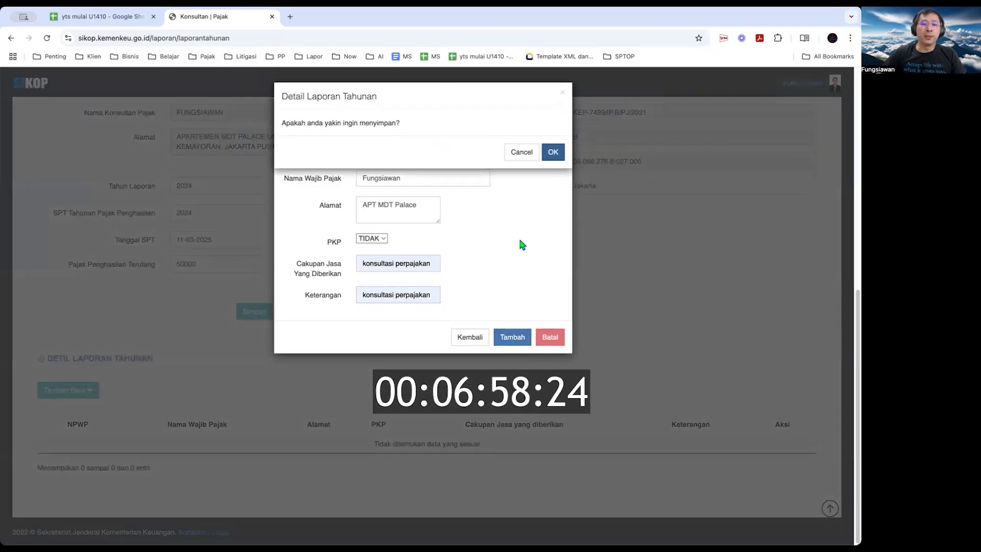
Confirm saving the client detail row and close the add-detail form
{"action": "left_click", "coordinate": [552, 151]}
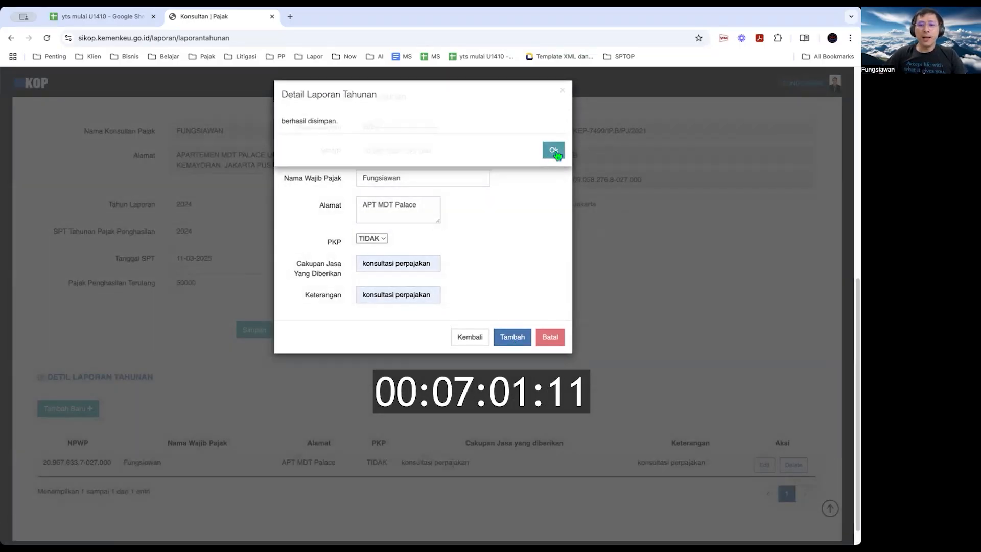
{"action": "left_click", "coordinate": [552, 151]}
{"action": "left_click", "coordinate": [483, 337]}
Review the details table and start sending the 2024 annual report
{"action": "scroll", "coordinate": [481, 396], "scroll_direction": "down", "scroll_amount": 1}
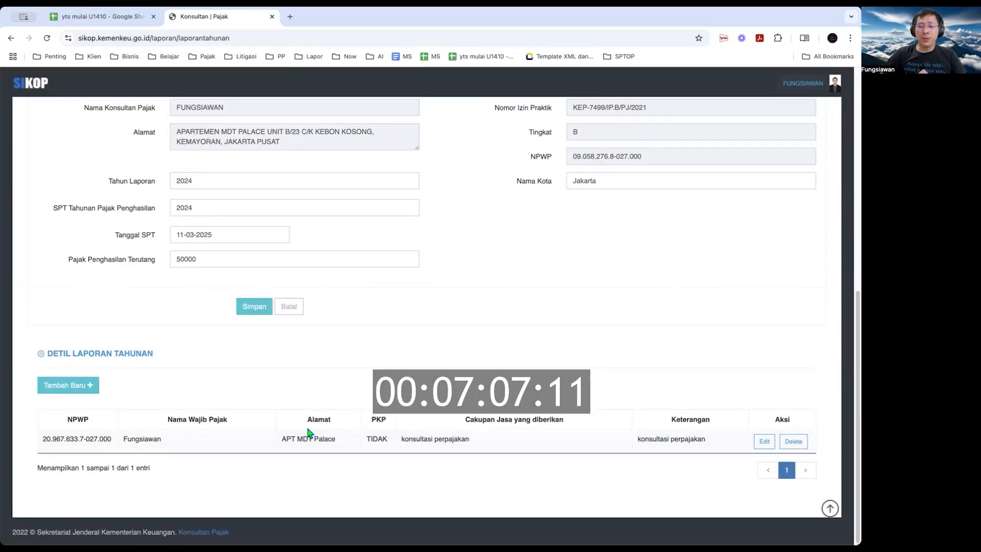
{"action": "scroll", "coordinate": [693, 389], "scroll_direction": "up", "scroll_amount": 1}
{"action": "scroll", "coordinate": [693, 395], "scroll_direction": "down", "scroll_amount": 1}
{"action": "scroll", "coordinate": [694, 395], "scroll_direction": "up", "scroll_amount": 10}
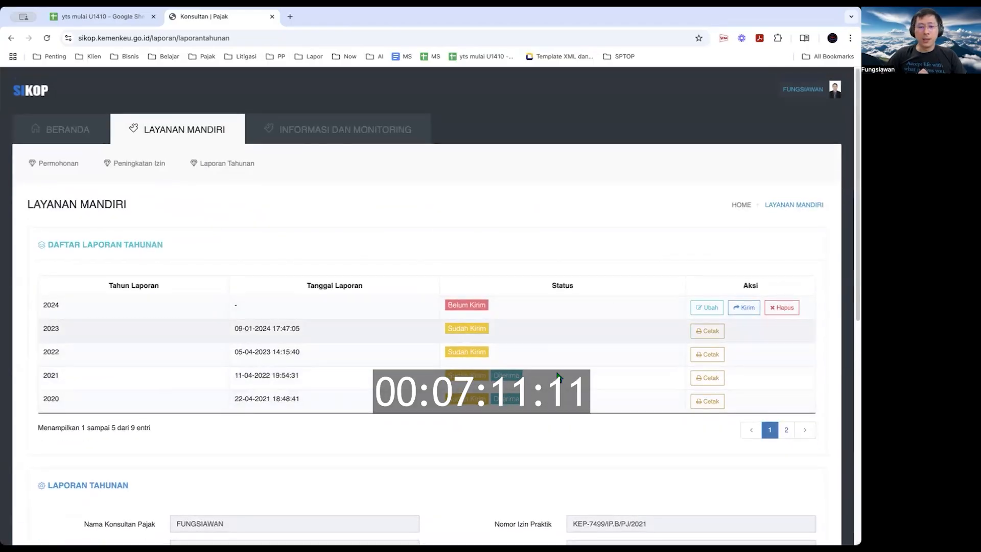
{"action": "scroll", "coordinate": [613, 389], "scroll_direction": "down", "scroll_amount": 10}
{"action": "scroll", "coordinate": [557, 375], "scroll_direction": "up", "scroll_amount": 10}
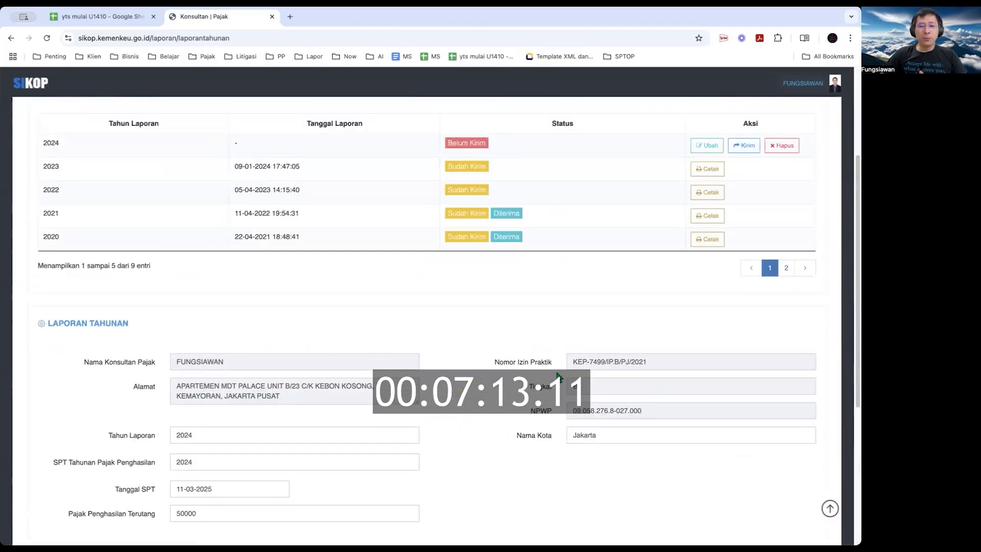
{"action": "left_click", "coordinate": [745, 308]}
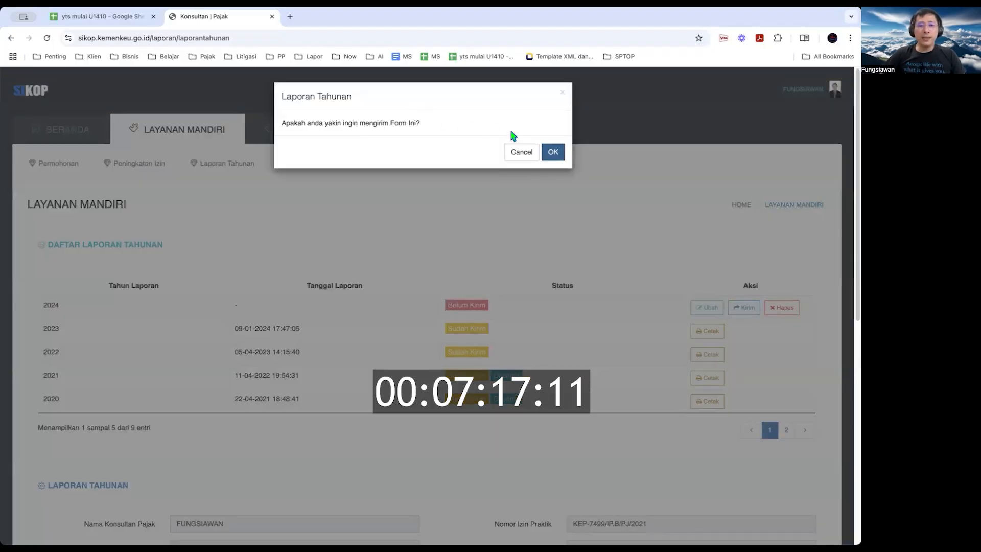
{"action": "left_click", "coordinate": [553, 152]}
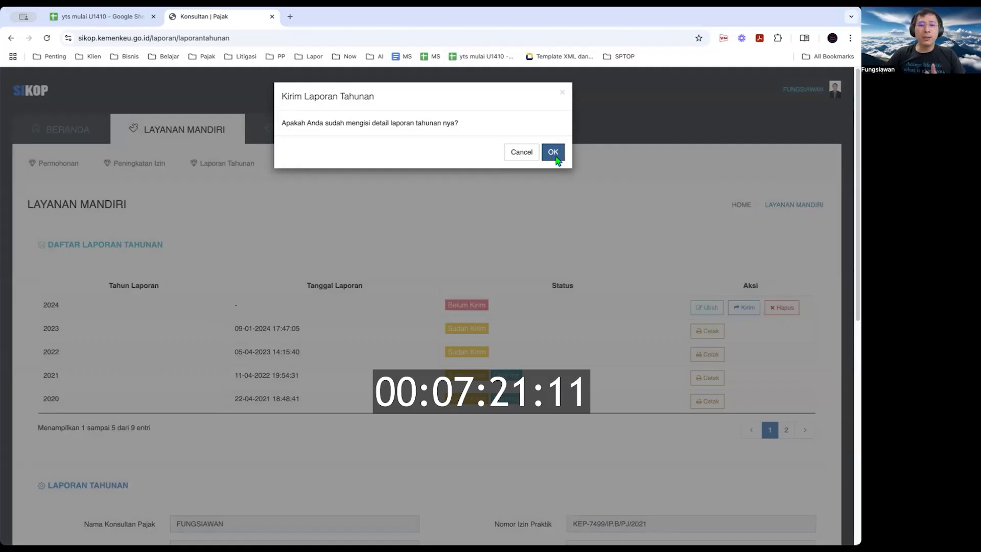
{"action": "left_click", "coordinate": [556, 158]}
{"action": "left_click", "coordinate": [556, 154]}
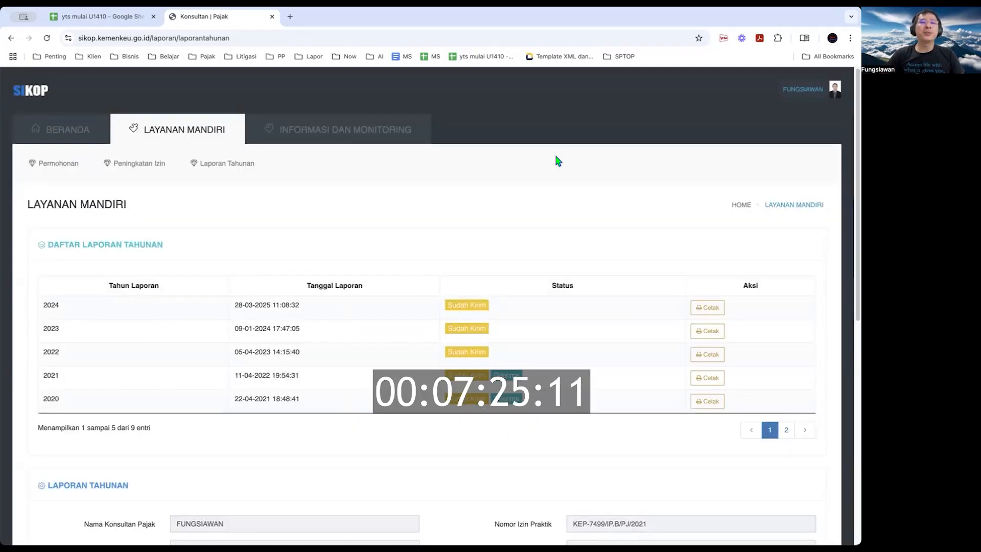
{"action": "left_click", "coordinate": [709, 309]}
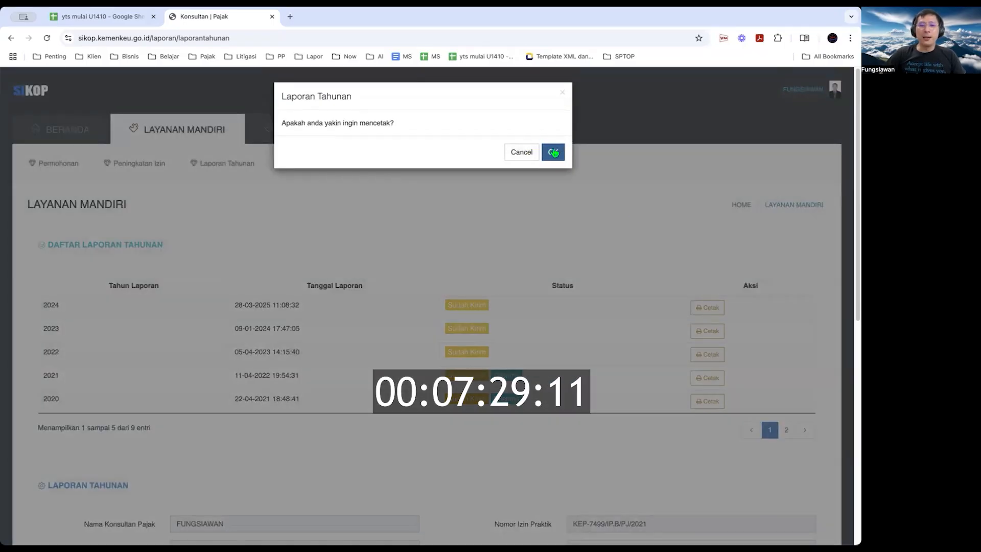
Confirm printing the sent 2024 annual report to generate its PDF
{"action": "left_click", "coordinate": [555, 152]}
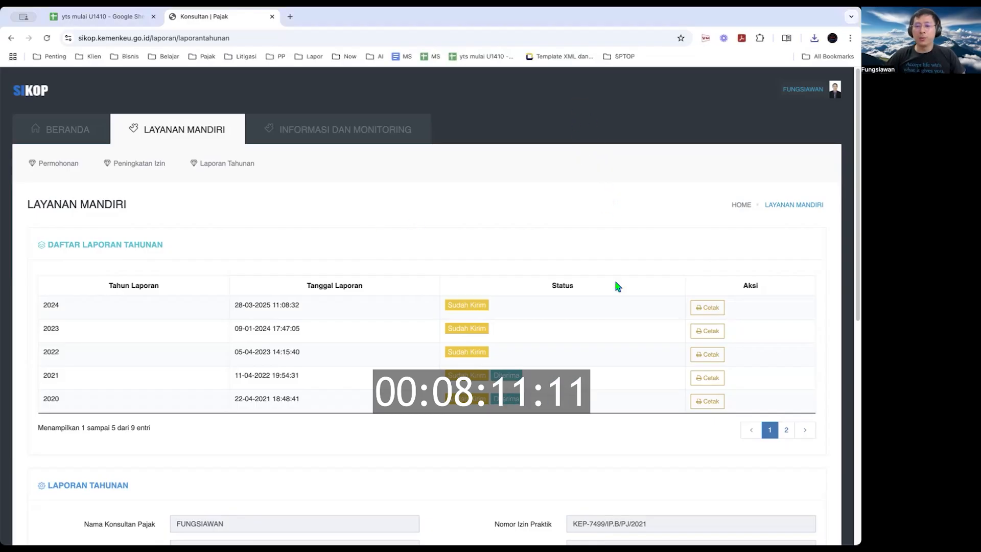
{"action": "left_click", "coordinate": [707, 307]}
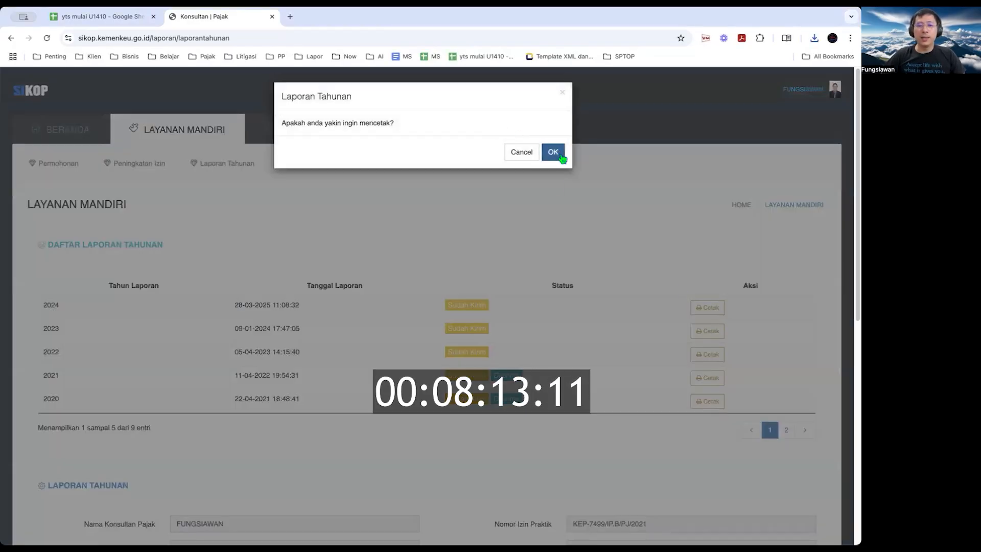
Confirm the repeat print of the 2024 report and open the downloaded PDF in a new tab
{"action": "left_click", "coordinate": [555, 148]}
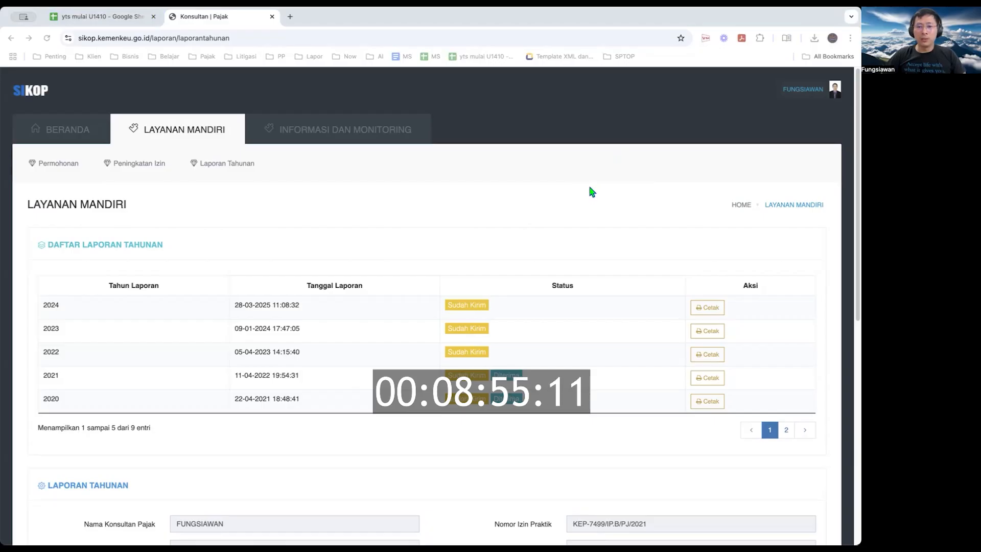
{"action": "left_click_drag", "start_coordinate": [387, 32], "coordinate": [384, 25]}
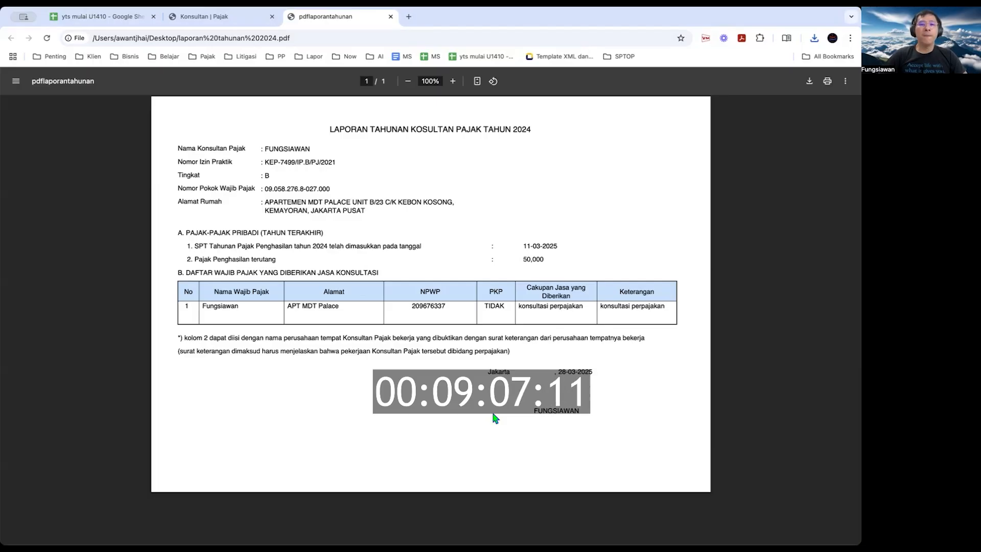
Switch back to the 'Konsultan | Pajak' tab showing the Daftar Laporan Tahunan list
{"action": "left_click", "coordinate": [243, 17]}
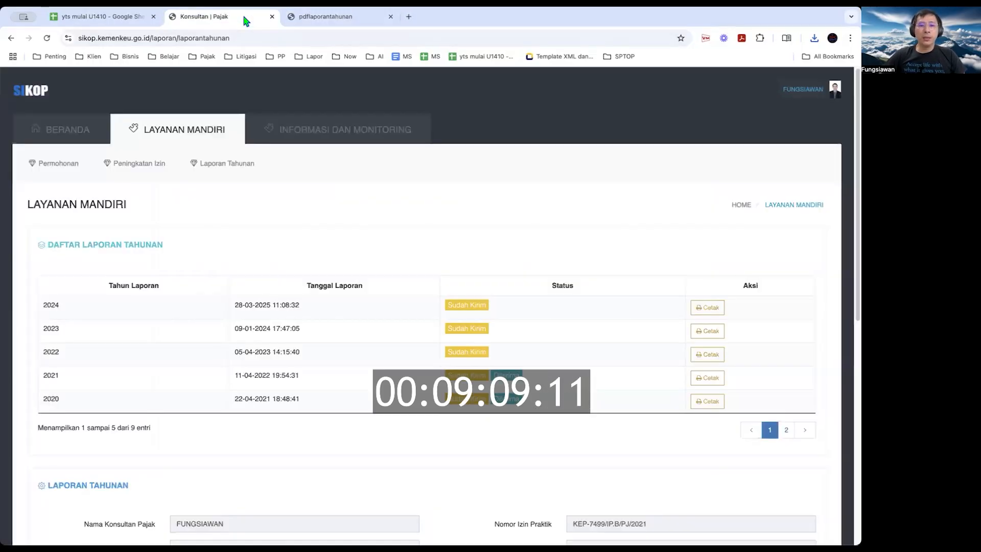